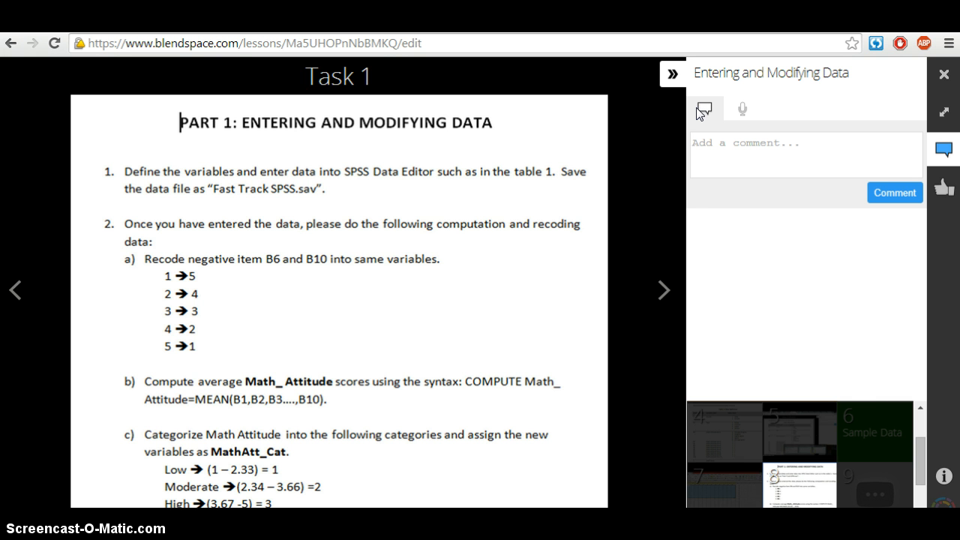
# Switch from the task page to the unsaved Untitled3 [DataSet3] data window in IBM SPSS Statistics.
pyautogui.click(703, 110)
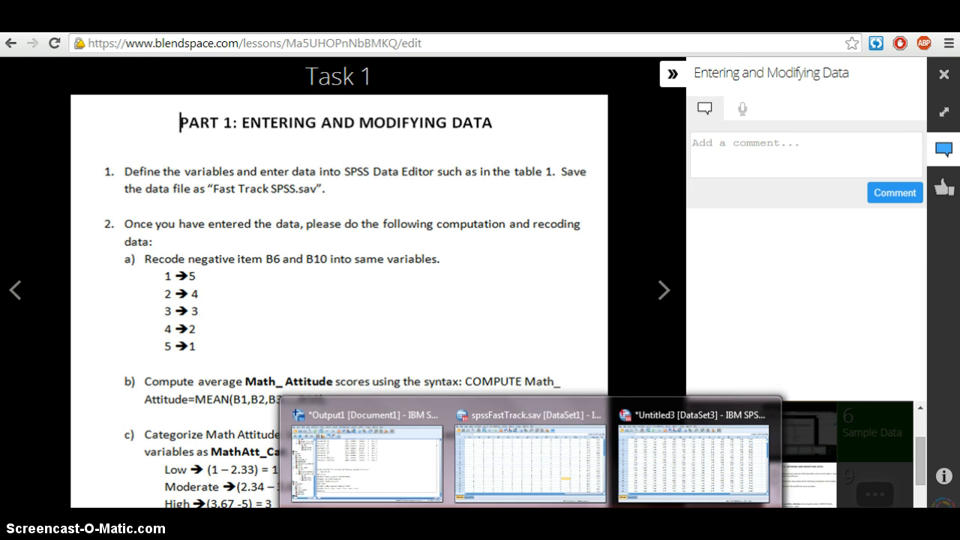
pyautogui.click(496, 459)
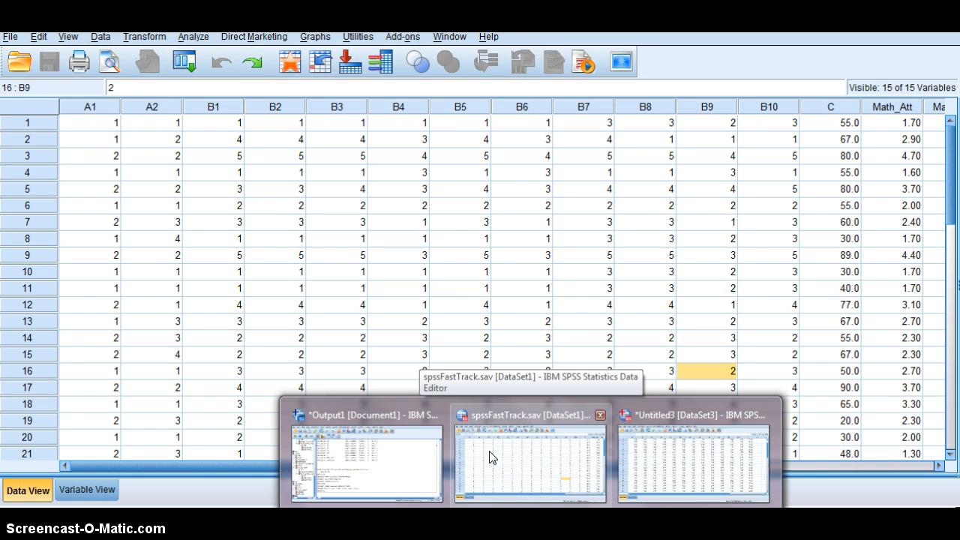
pyautogui.click(632, 451)
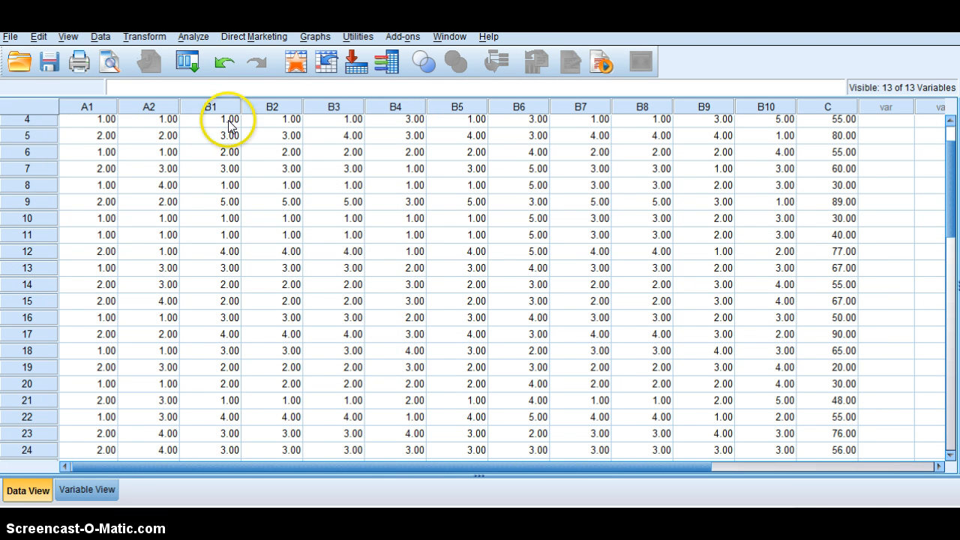
# Start a Compute Variable transformation with Math_Attitude as the target variable.
pyautogui.click(145, 37)
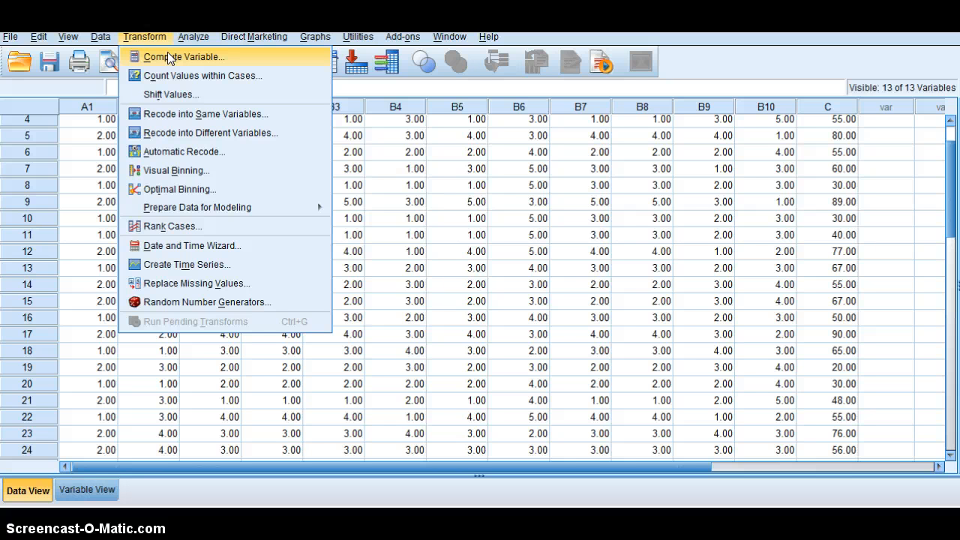
pyautogui.click(168, 54)
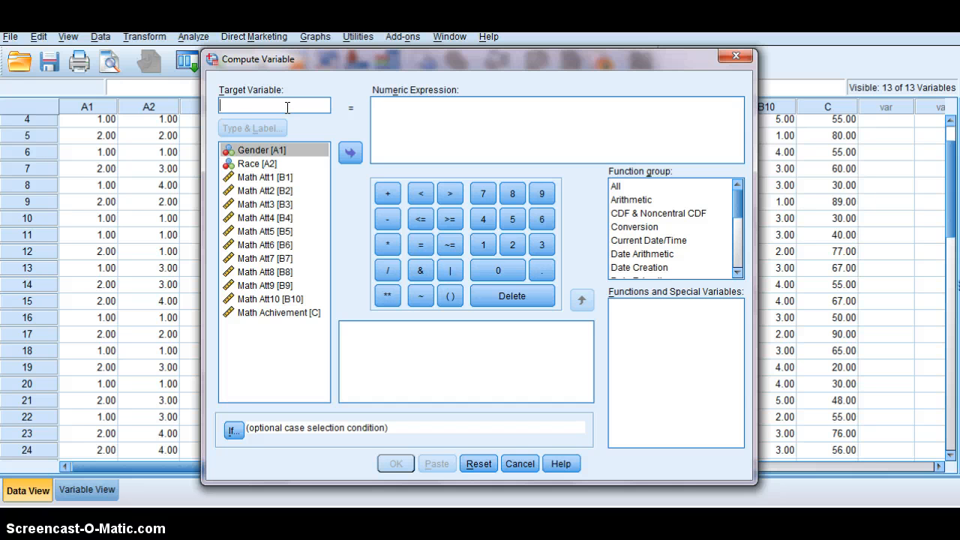
pyautogui.write('Math')
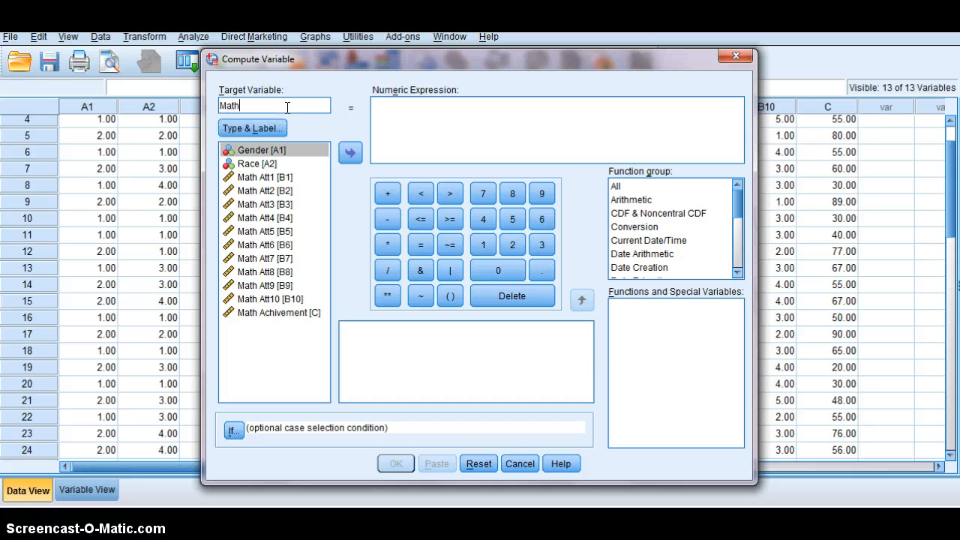
pyautogui.write('_Attitude')
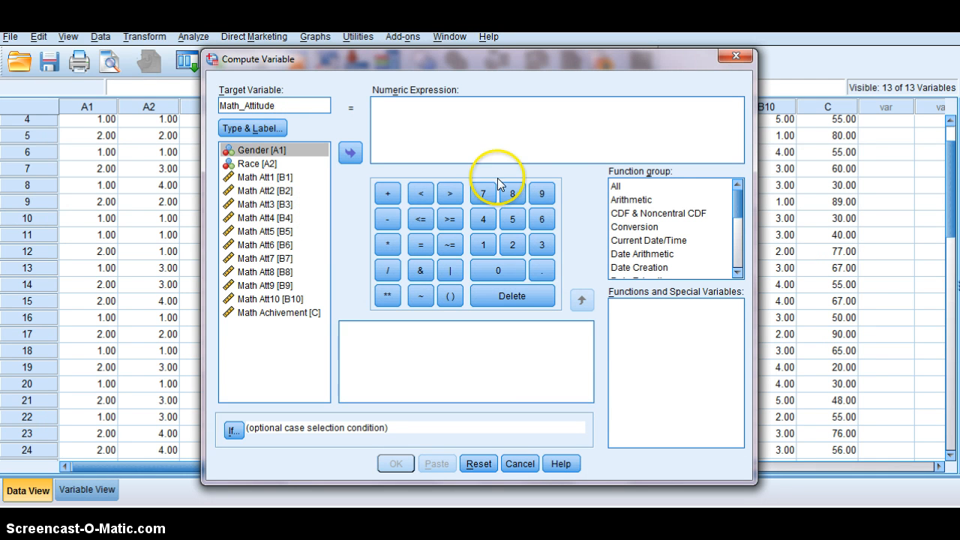
# Insert the Mean function from the All function group into the numeric expression.
pyautogui.click(614, 188)
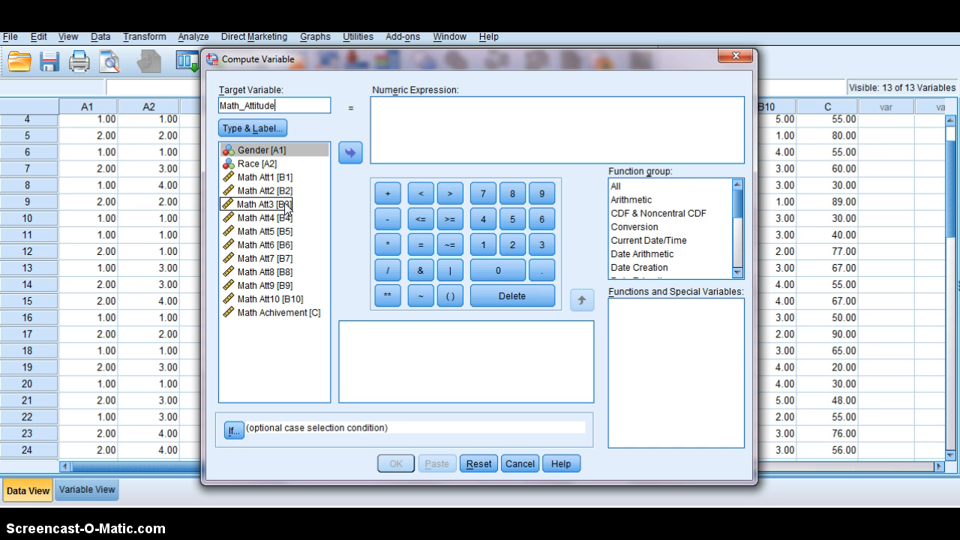
pyautogui.click(615, 186)
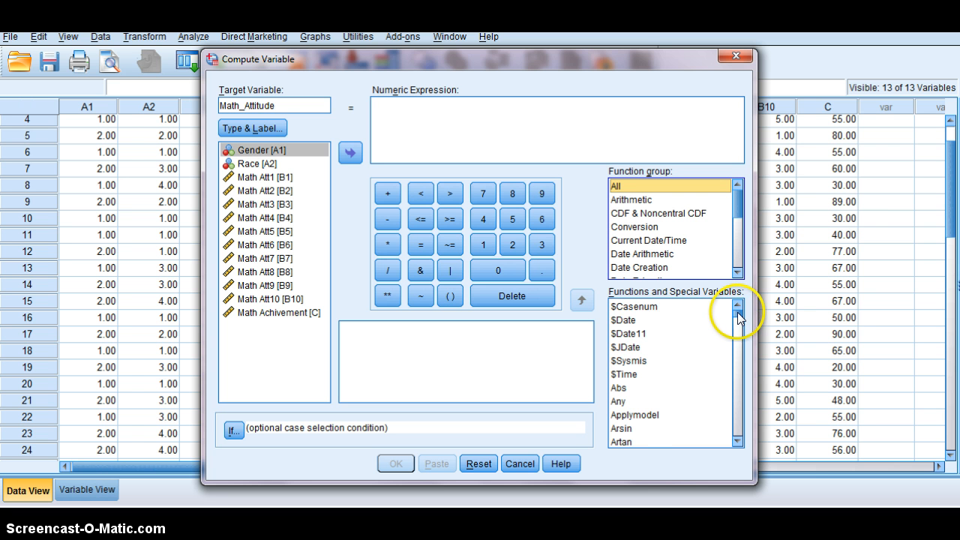
pyautogui.moveTo(738, 317); pyautogui.dragTo(735, 375)
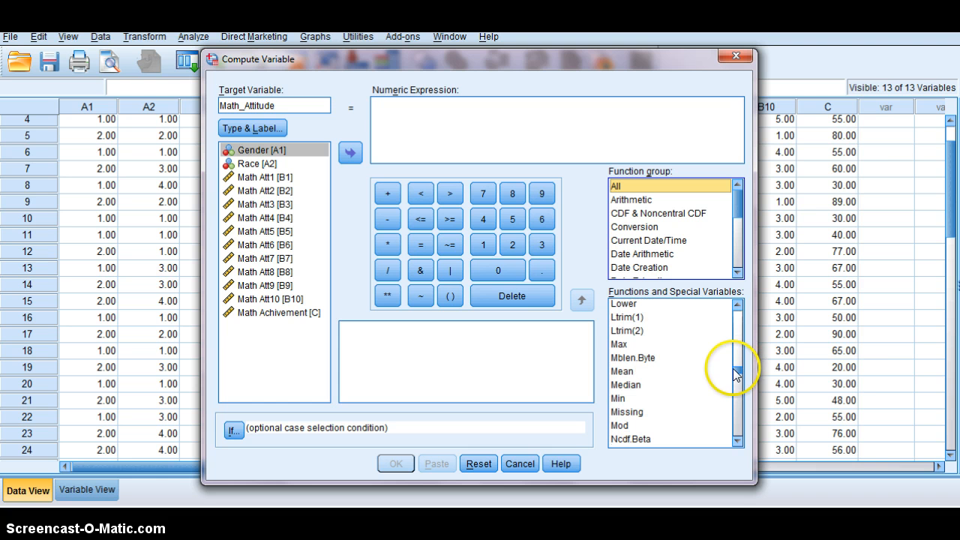
pyautogui.click(625, 372)
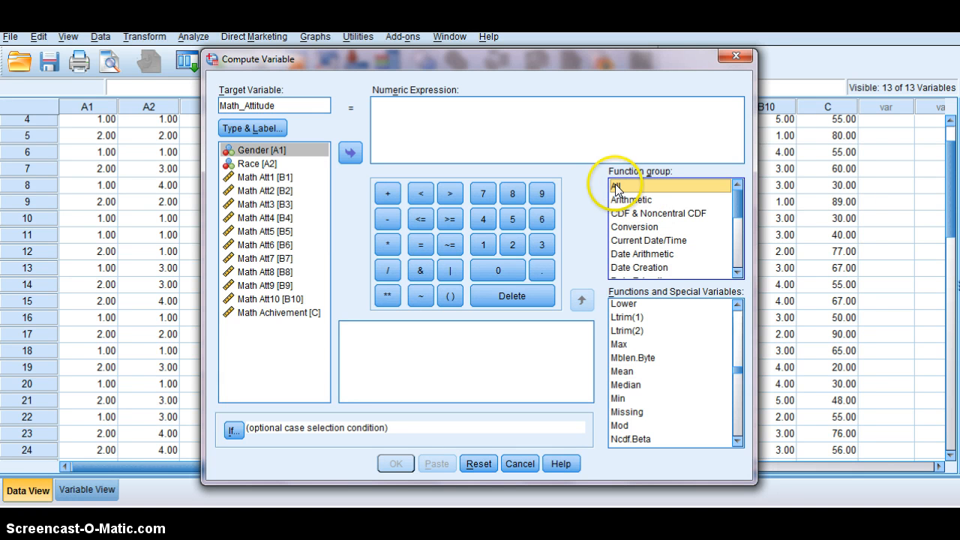
pyautogui.click(626, 372)
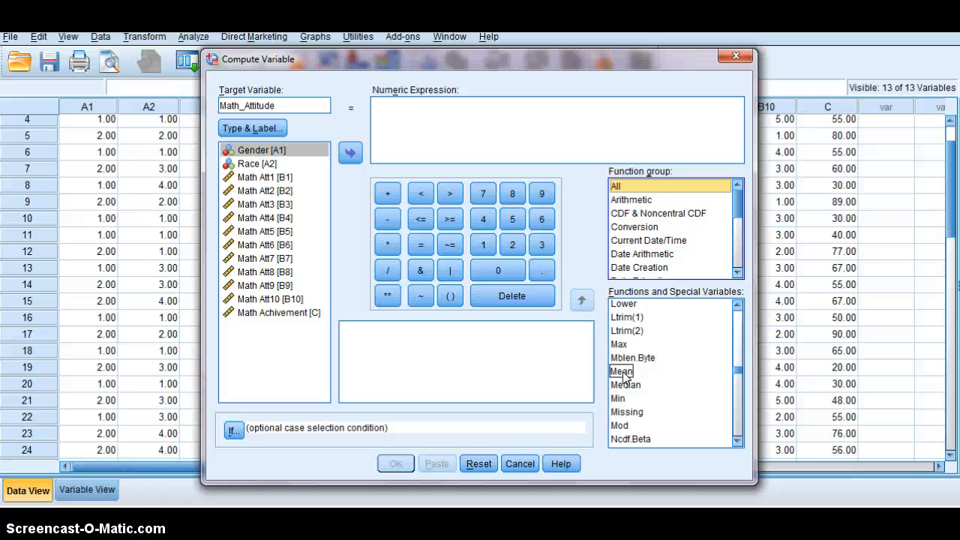
pyautogui.click(623, 373)
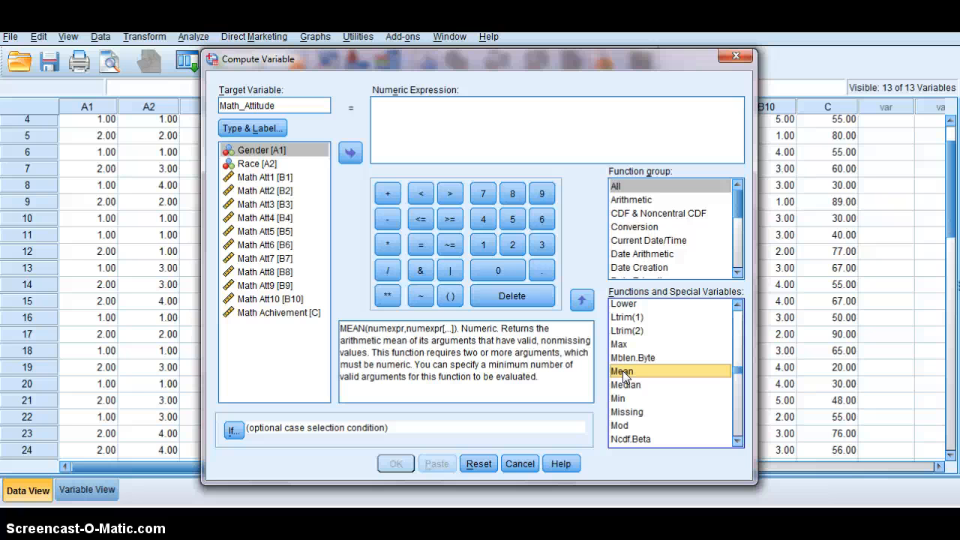
pyautogui.doubleClick(623, 373)
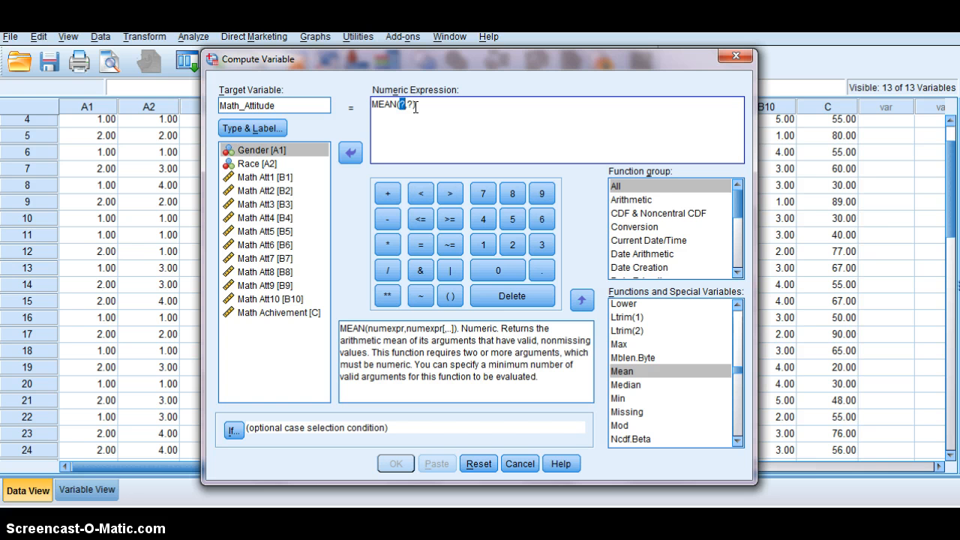
# Use Math Att1 [B1] as the first MEAN argument and remove the second placeholder, keeping the comma.
pyautogui.click(288, 180)
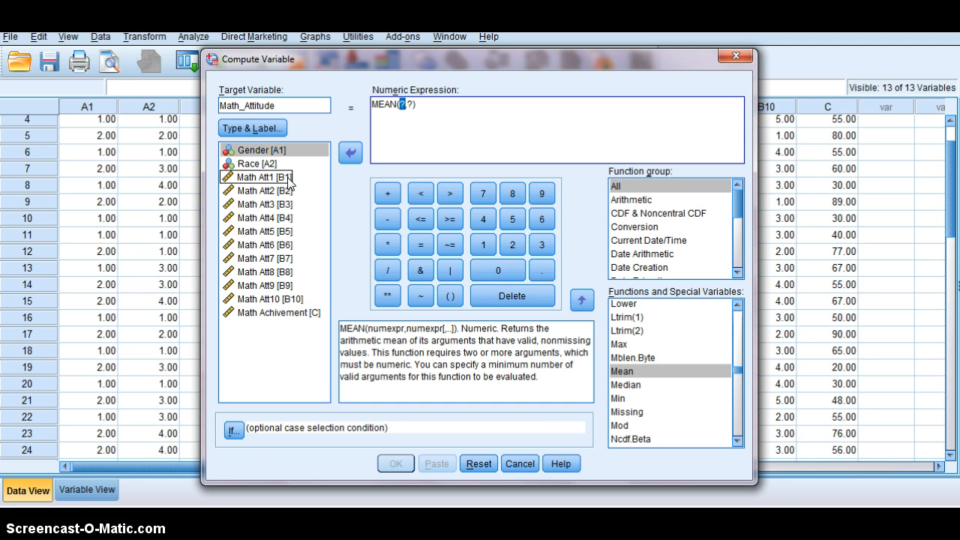
pyautogui.click(288, 180)
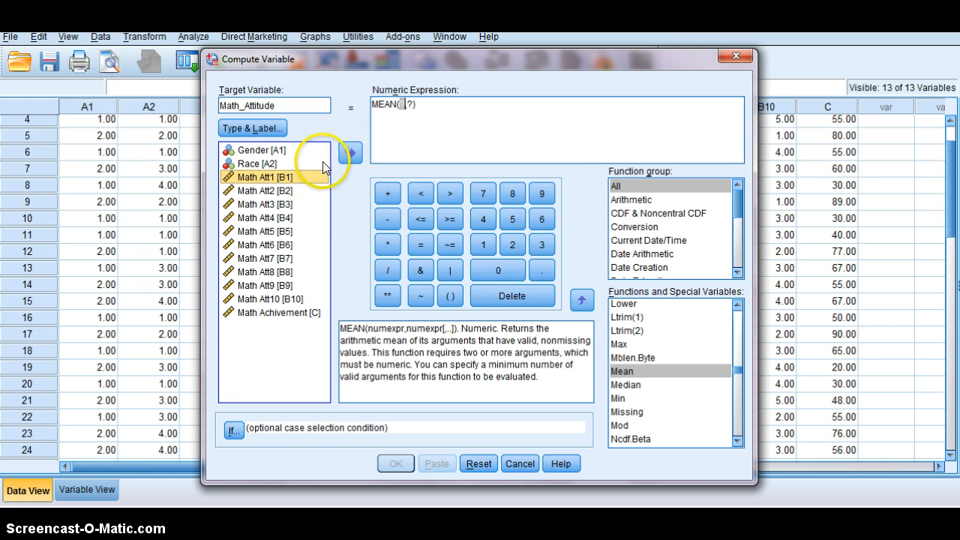
pyautogui.click(350, 154)
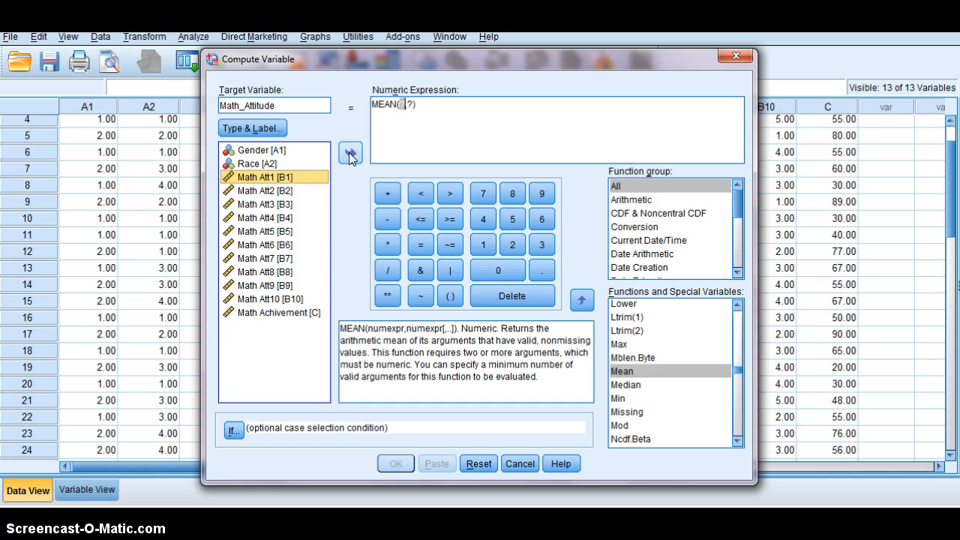
pyautogui.click(419, 105)
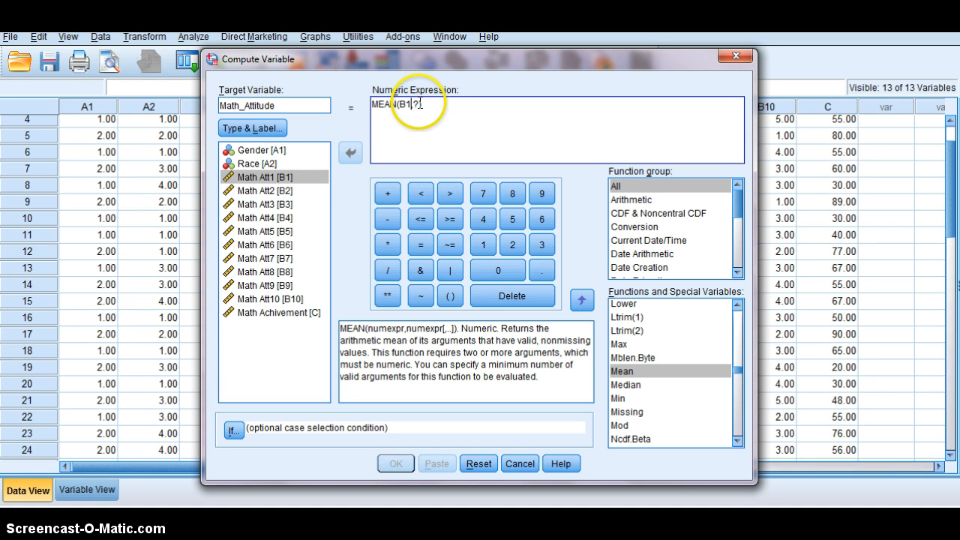
pyautogui.press('Delete')
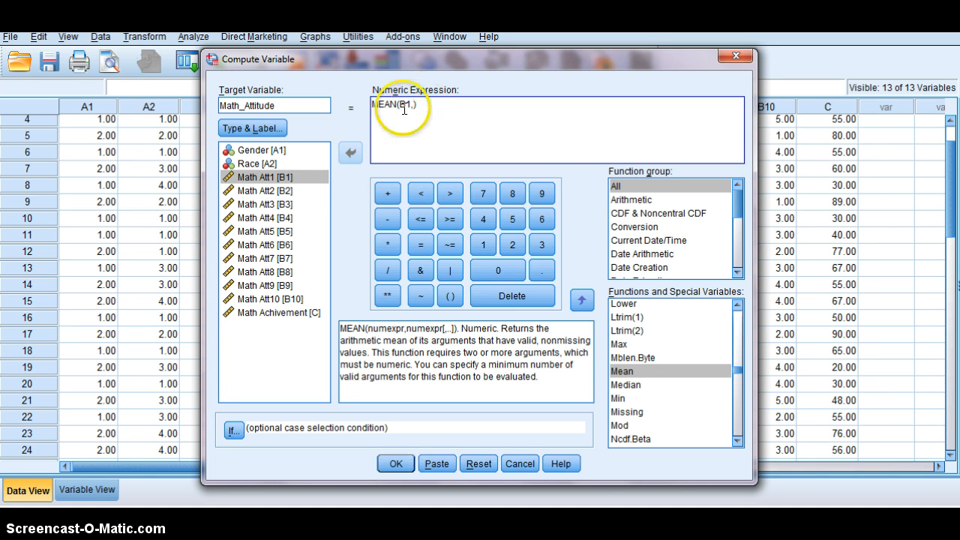
# Add Math Att2 [B2], Math Att3 [B3] and Math Att4 [B4] to the MEAN expression, separated by commas.
pyautogui.click(247, 190)
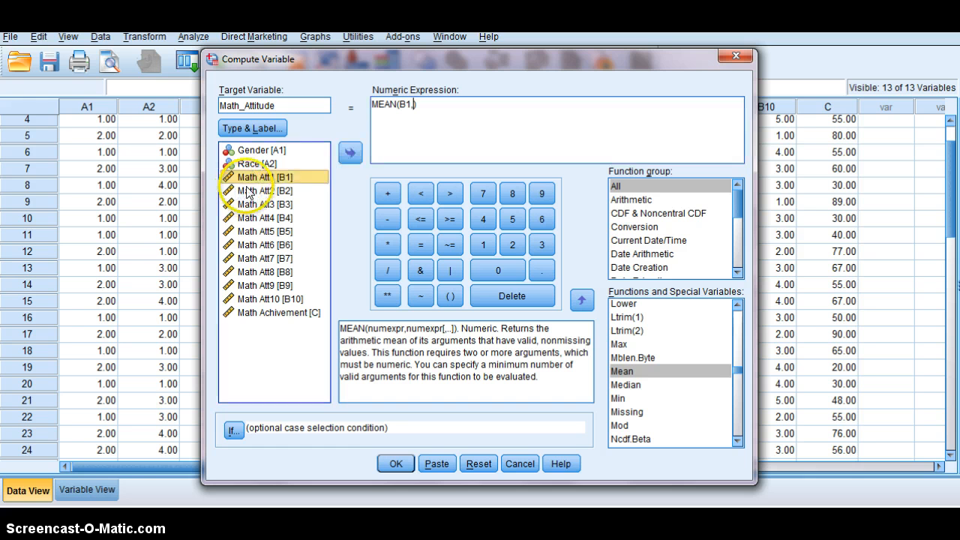
pyautogui.click(349, 154)
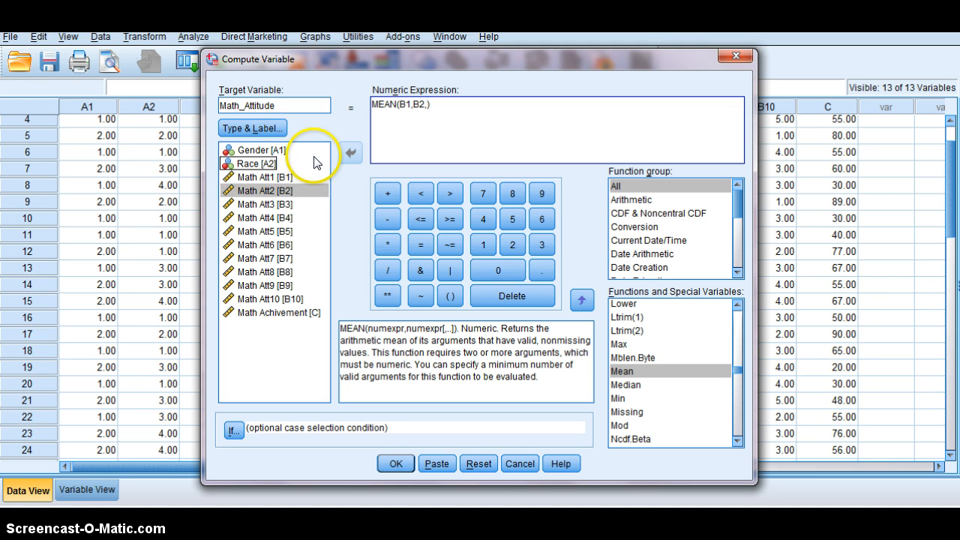
pyautogui.click(285, 204)
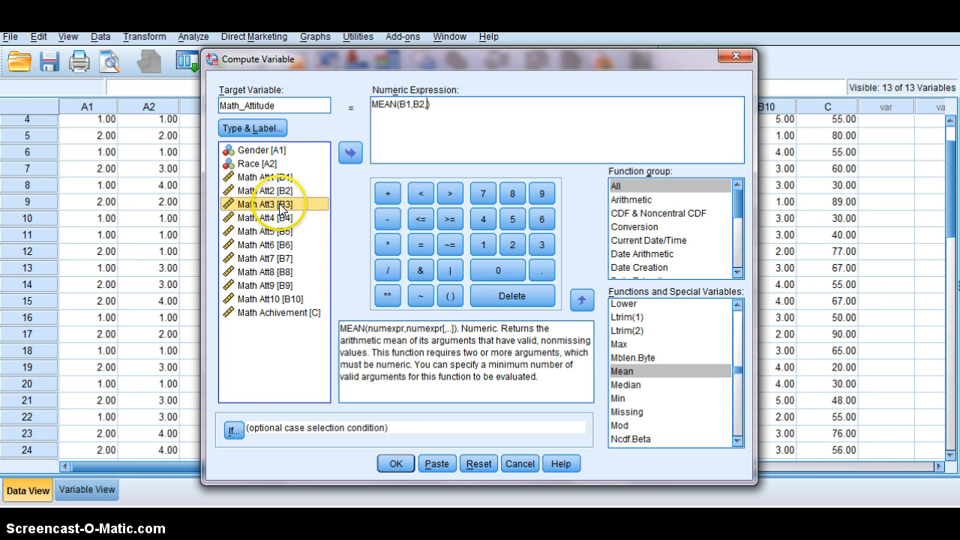
pyautogui.click(351, 154)
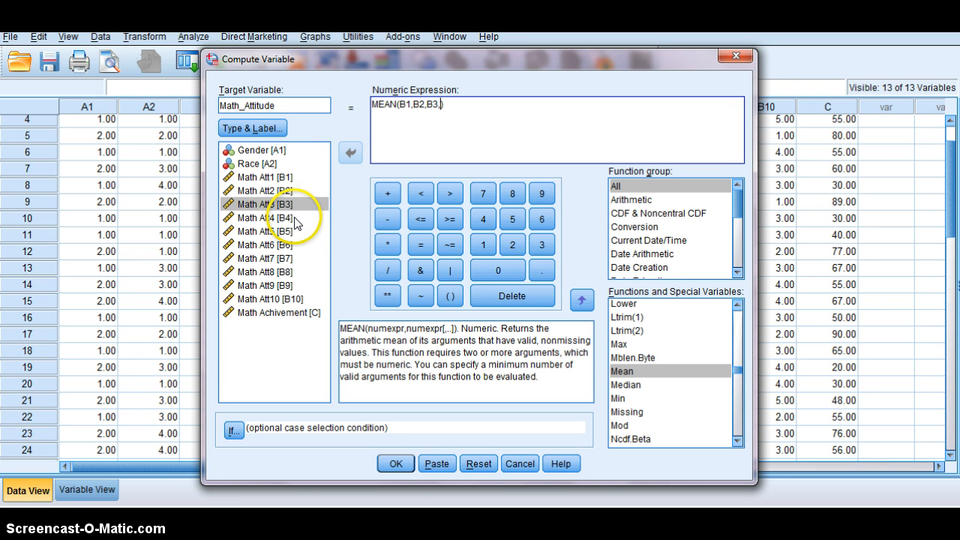
pyautogui.click(266, 218)
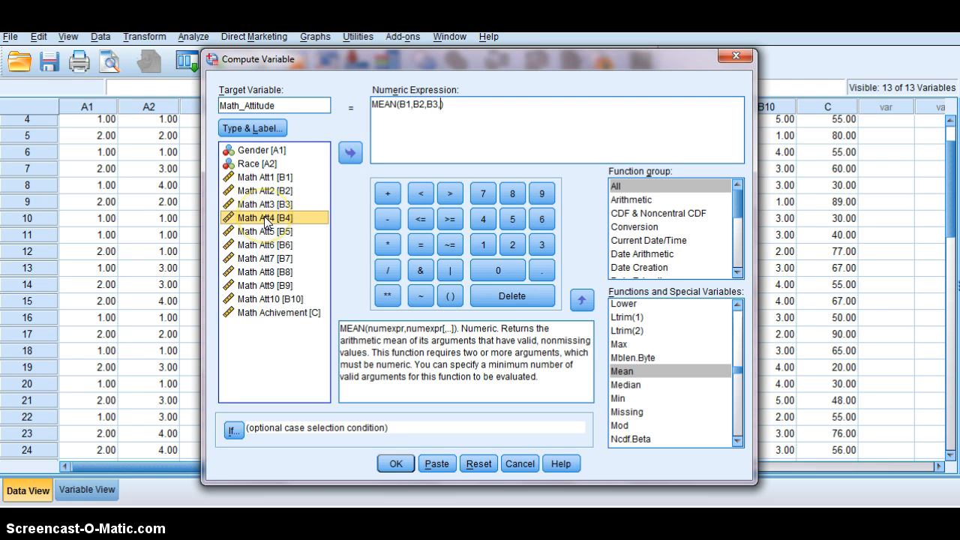
pyautogui.click(346, 153)
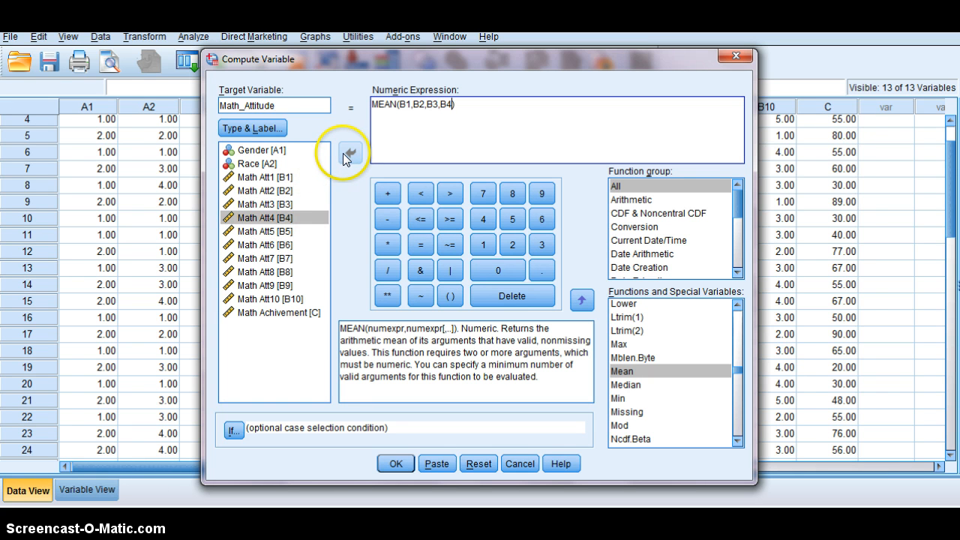
pyautogui.write(',')
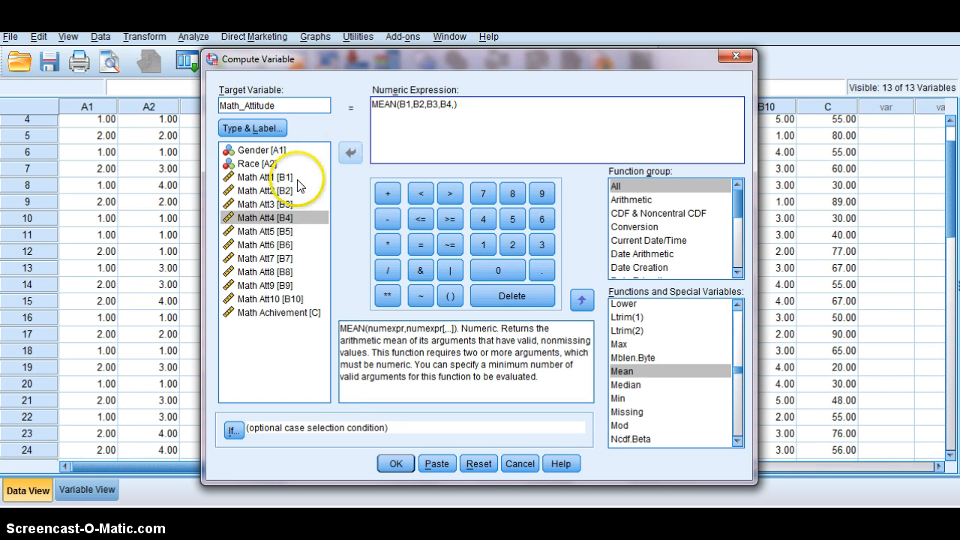
# Append Math Att5 [B5], Math Att6 [B6] and Math Att7 [B7] as comma-separated arguments of MEAN.
pyautogui.click(289, 232)
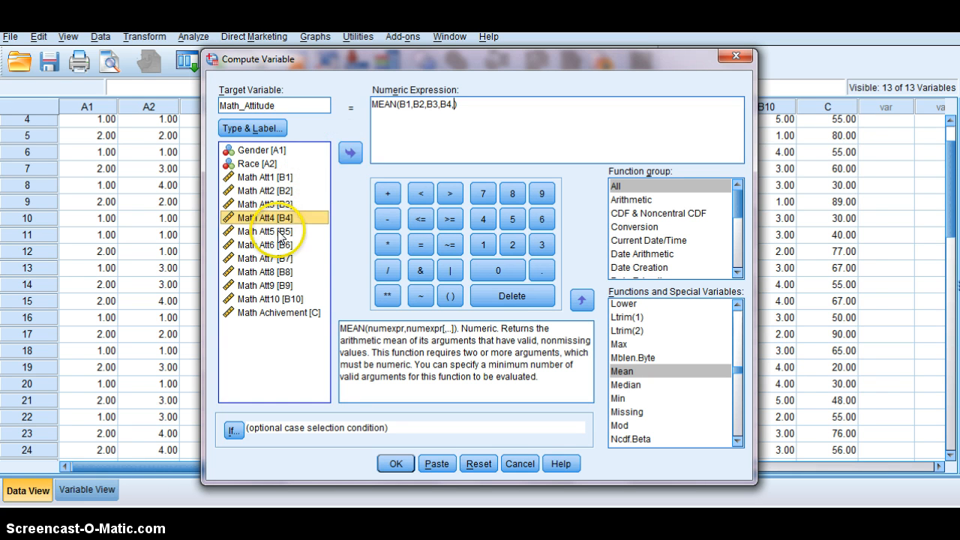
pyautogui.click(348, 155)
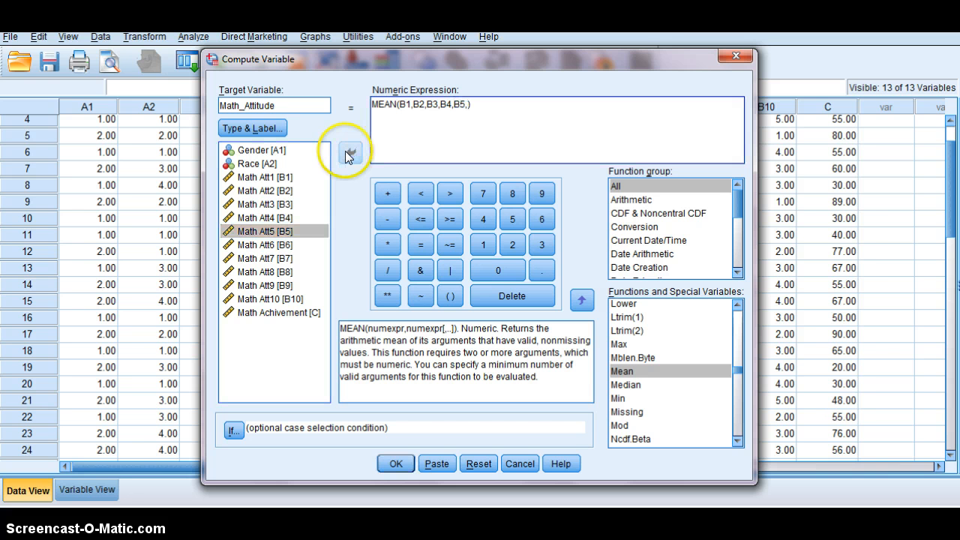
pyautogui.click(291, 245)
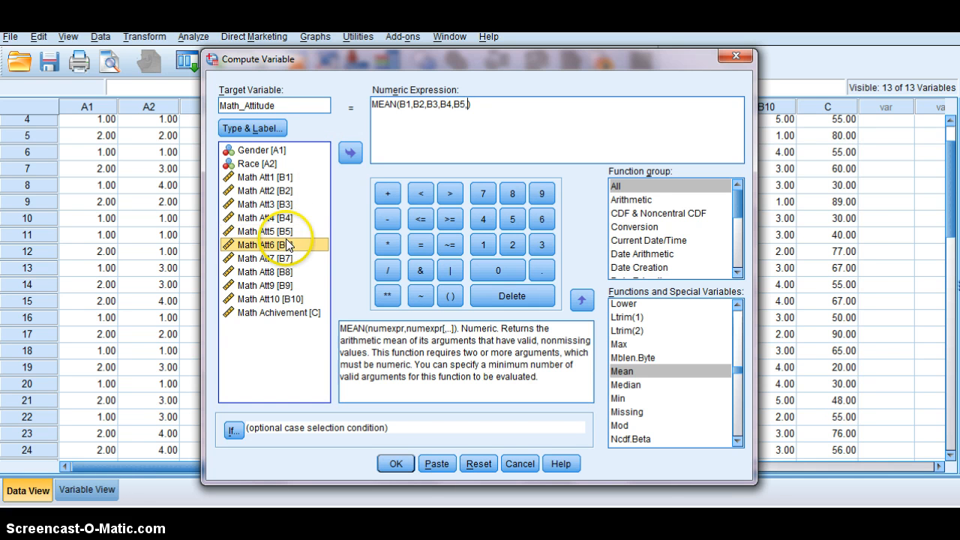
pyautogui.click(352, 151)
pyautogui.write(',')
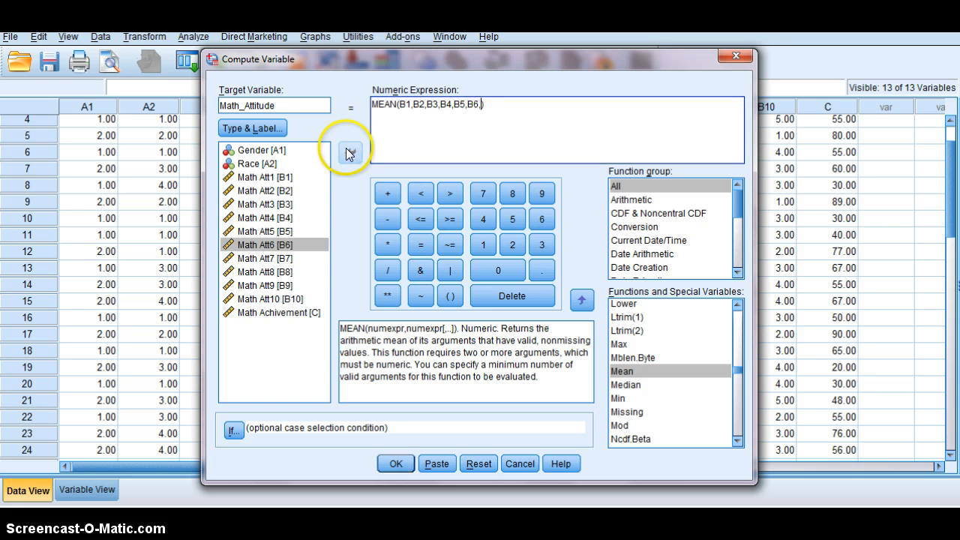
pyautogui.click(280, 259)
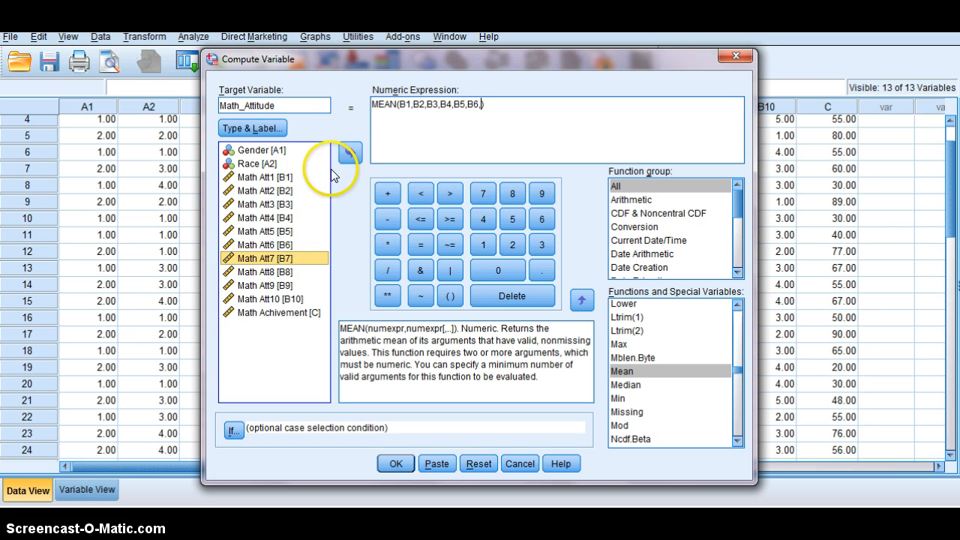
pyautogui.click(350, 153)
pyautogui.write(',')
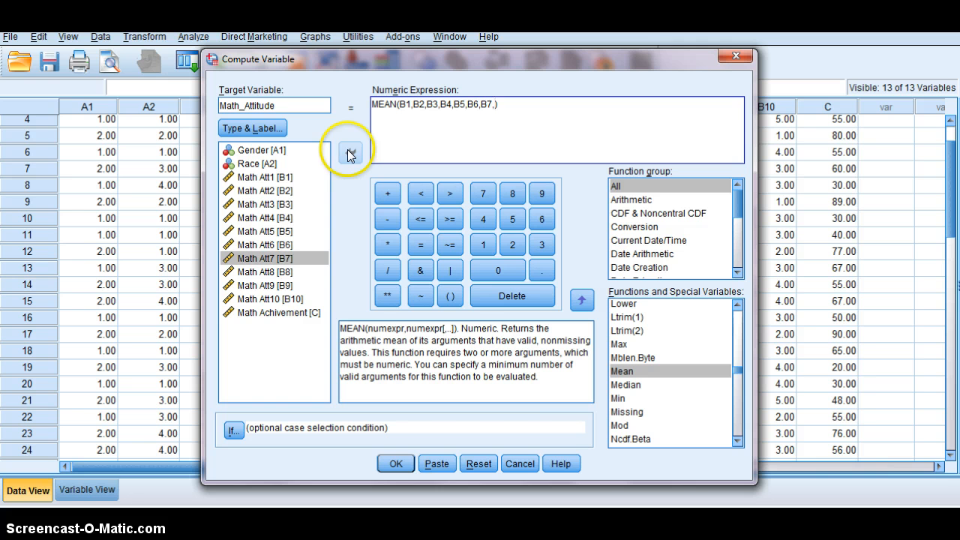
# Append Math Att8 [B8], Math Att9 [B9] and Math Att10 [B10] as the final comma-separated arguments of MEAN.
pyautogui.click(272, 272)
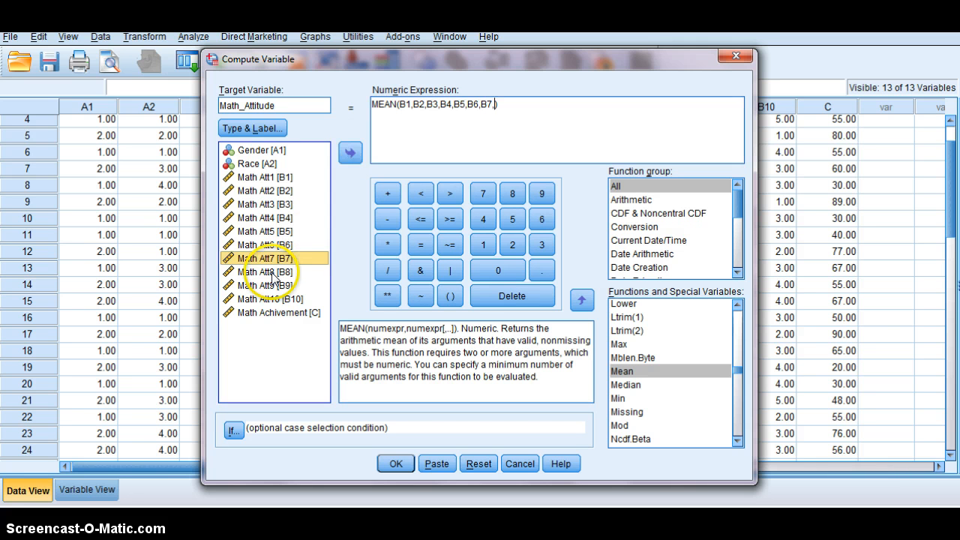
pyautogui.click(341, 153)
pyautogui.write(',')
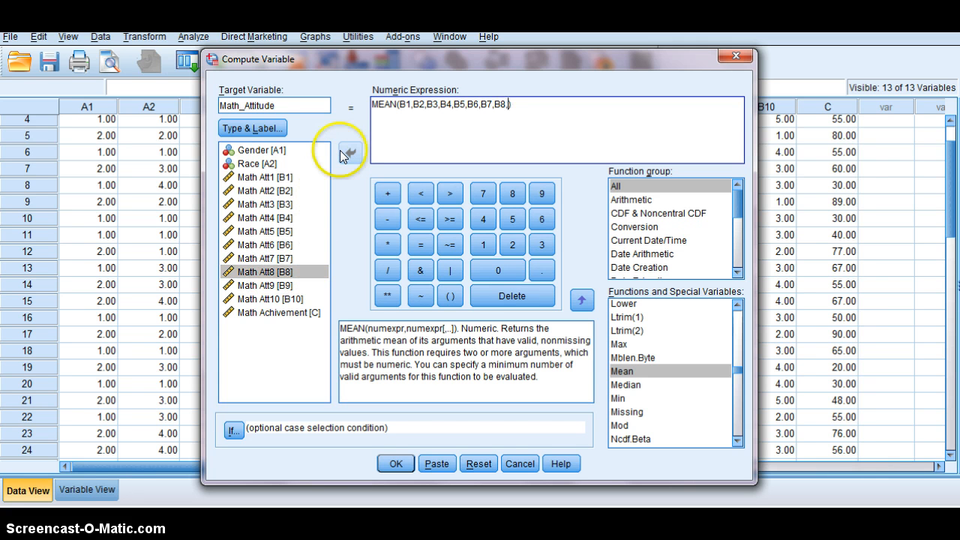
pyautogui.click(266, 285)
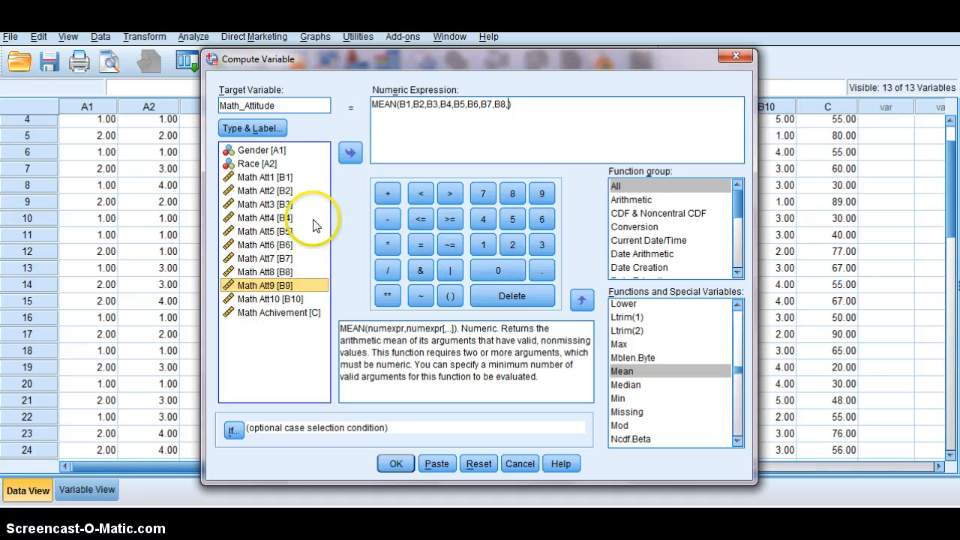
pyautogui.click(350, 152)
pyautogui.write(',')
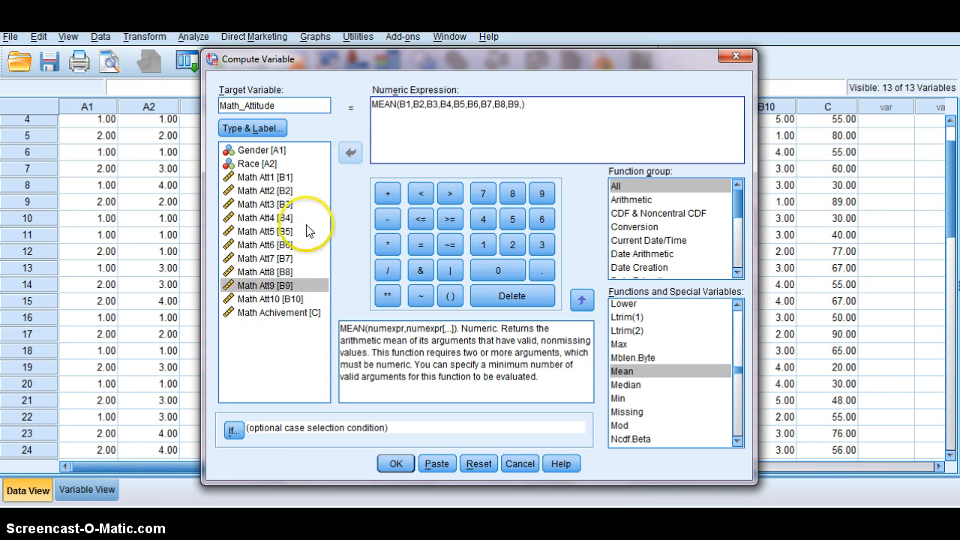
pyautogui.click(279, 299)
pyautogui.click(351, 152)
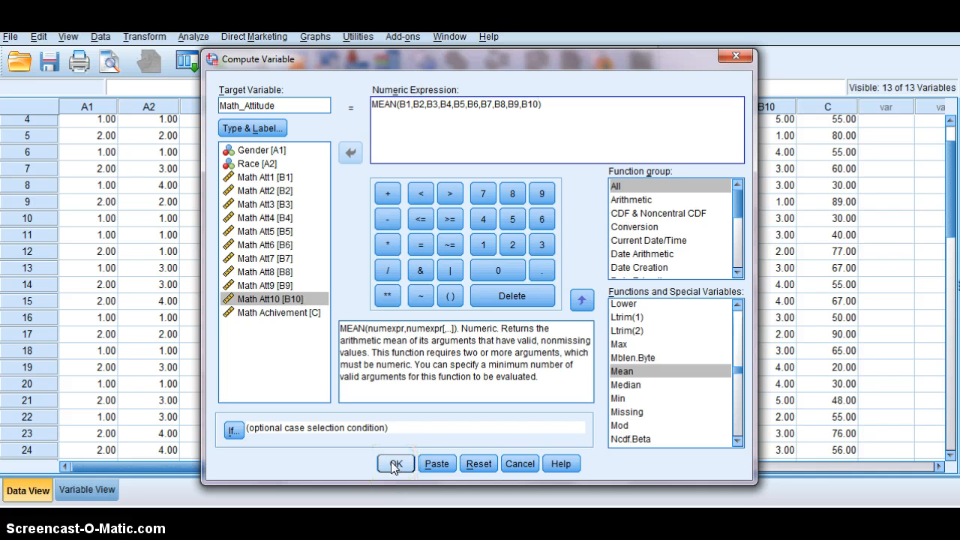
# Run the Math_Attitude computation and return to the Untitled3 [DataSet3] data window.
pyautogui.click(389, 114)
pyautogui.click(398, 463)
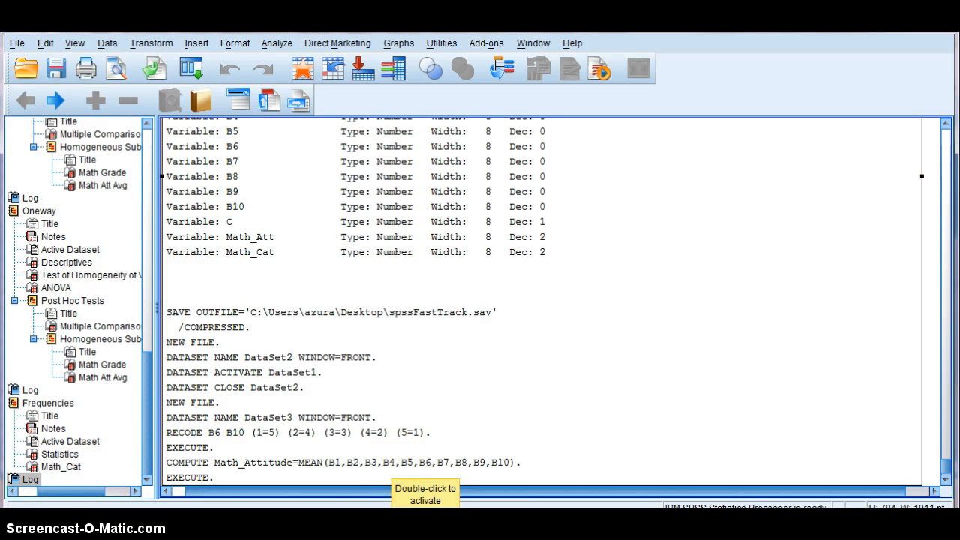
pyautogui.moveTo(531, 521)
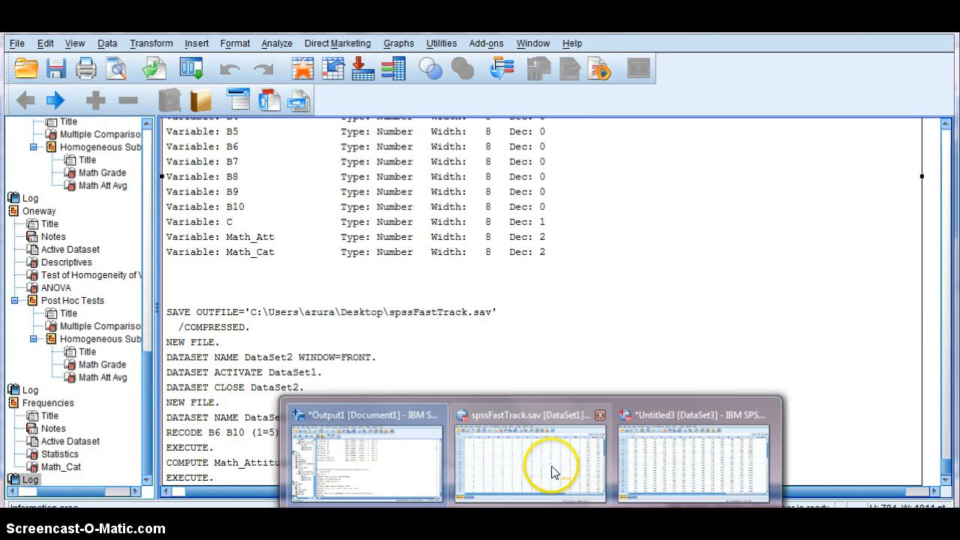
pyautogui.click(673, 463)
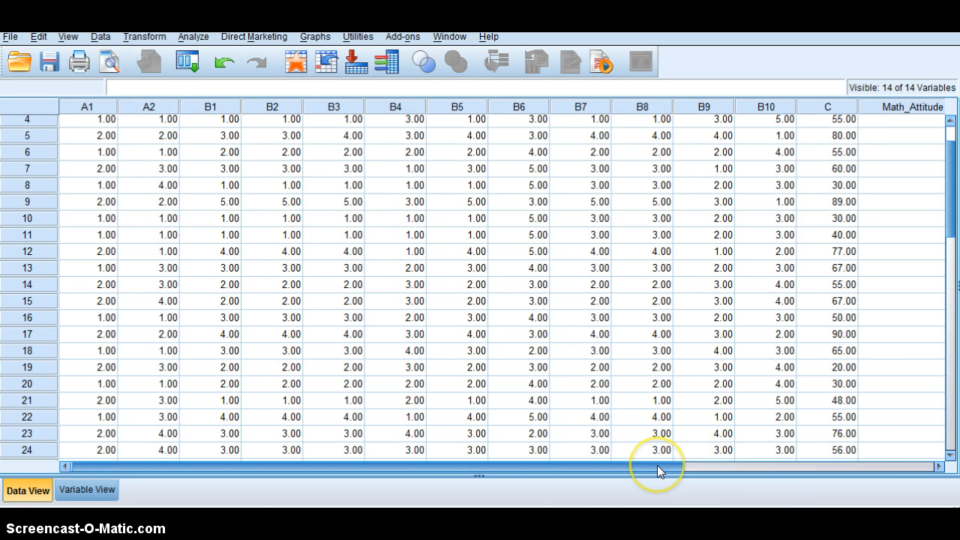
# Examine the computed Math_Attitude column in the data, checking individual cases such as 8, 10 and 12.
pyautogui.moveTo(660, 464); pyautogui.dragTo(749, 470)
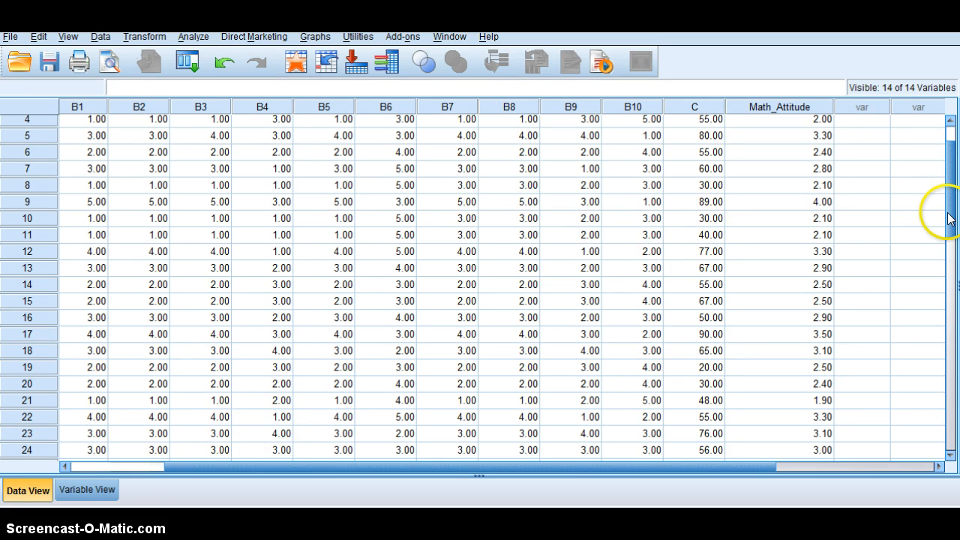
pyautogui.scroll(-2, 937, 213)
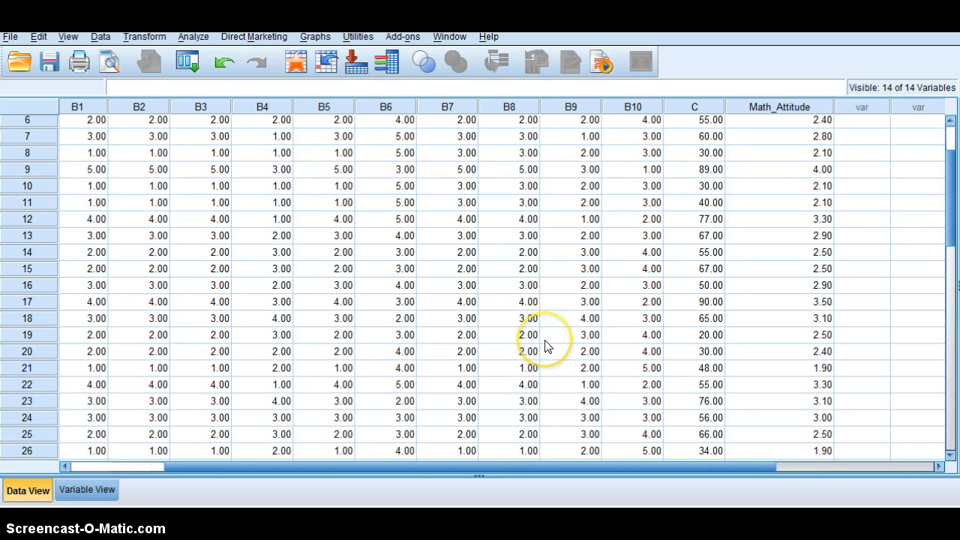
pyautogui.click(799, 152)
pyautogui.click(796, 186)
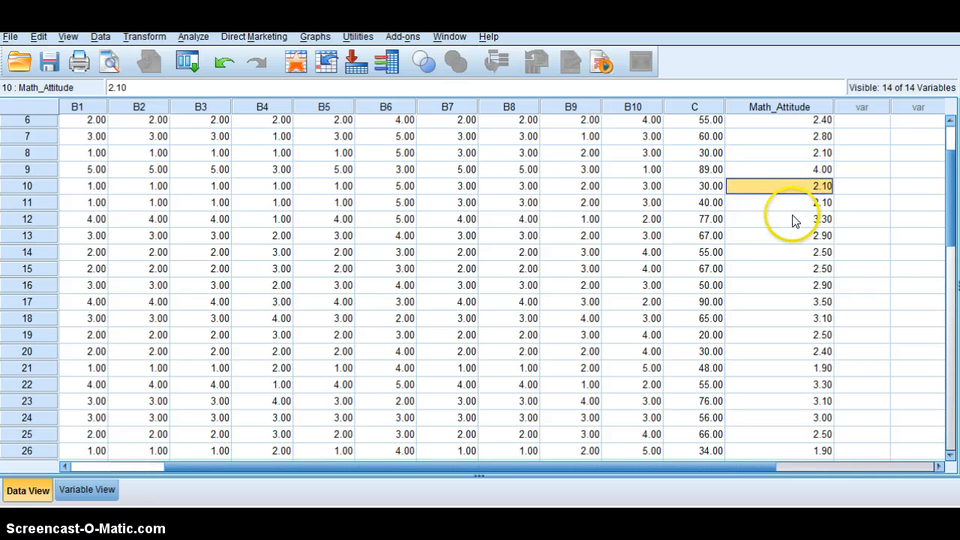
pyautogui.click(792, 218)
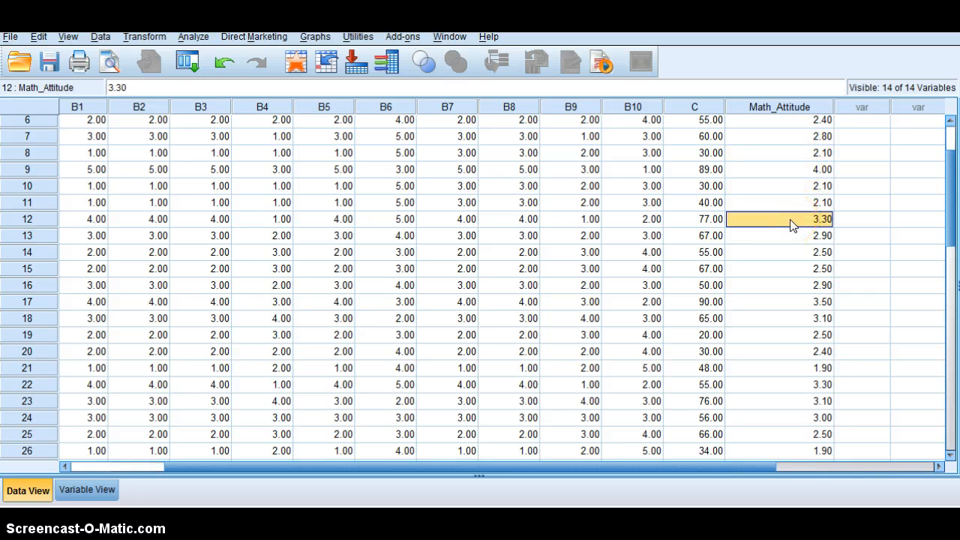